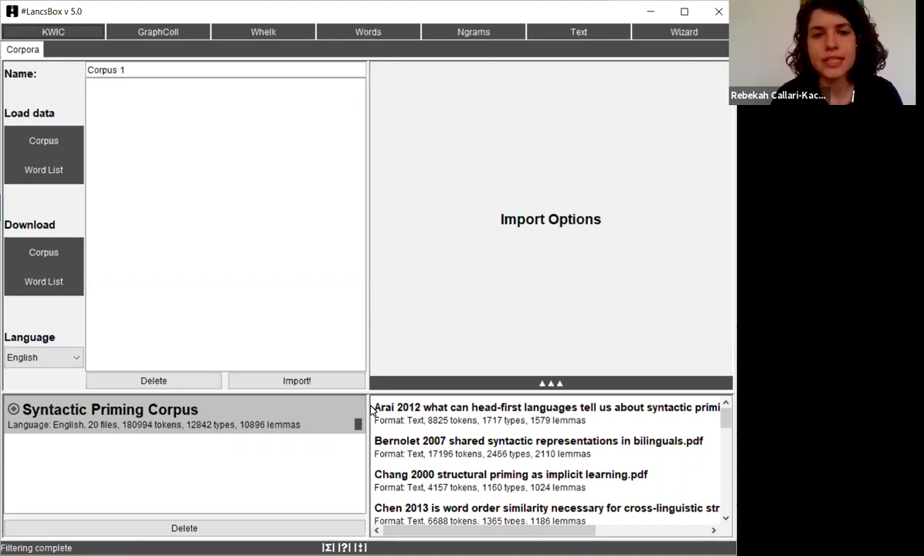
Run a KWIC concordance search for NOMINALIZATIONS in the Syntactic Priming Corpus
{"action": "left_click", "coordinate": [60, 34]}
{"action": "left_click", "coordinate": [92, 72]}
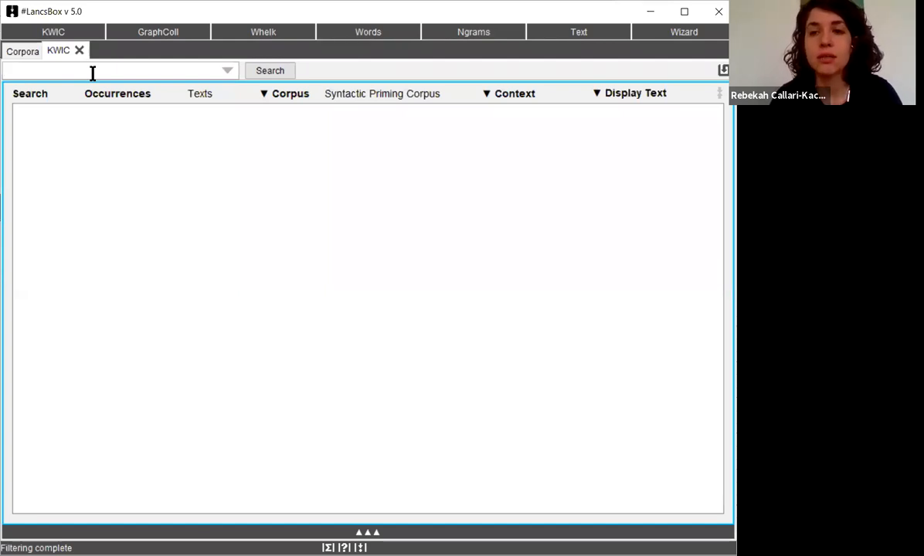
{"action": "left_click", "coordinate": [92, 72]}
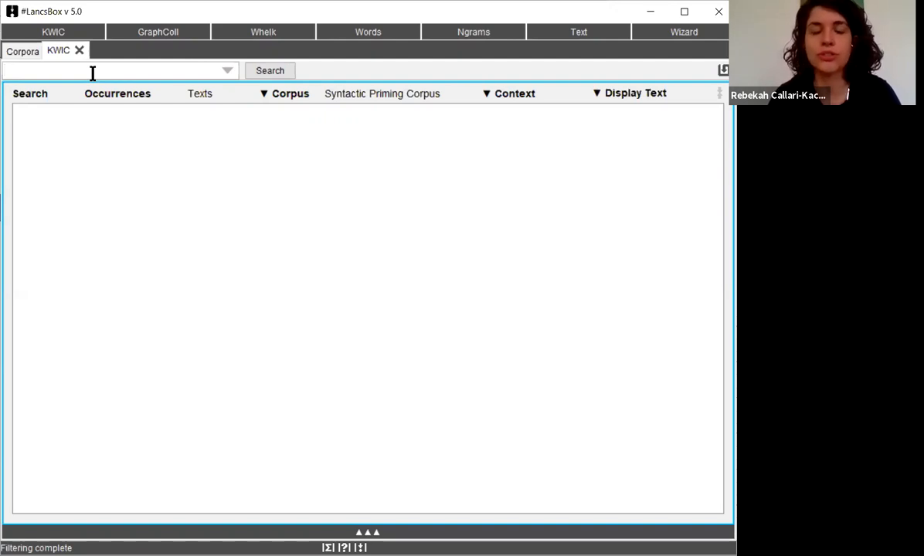
{"action": "type", "text": "NOMINALIZATIONS"}
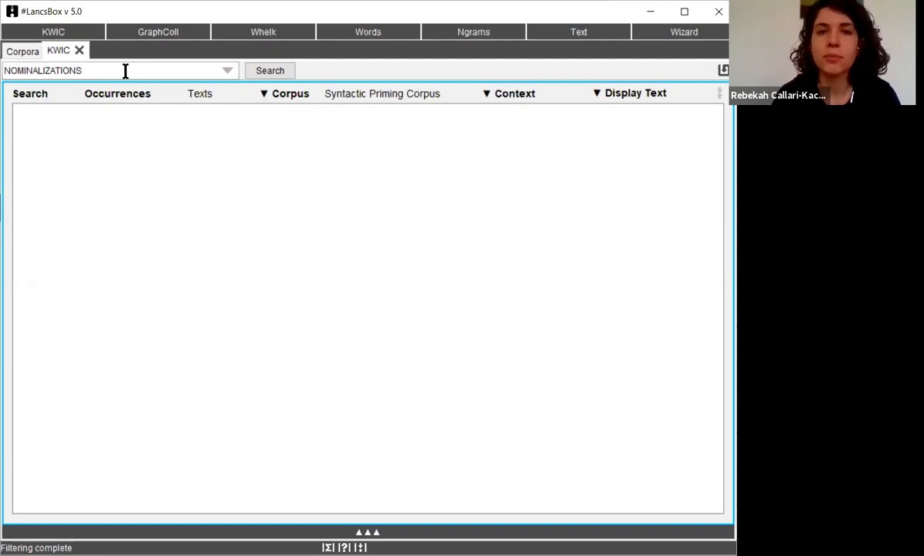
{"action": "left_click", "coordinate": [269, 71]}
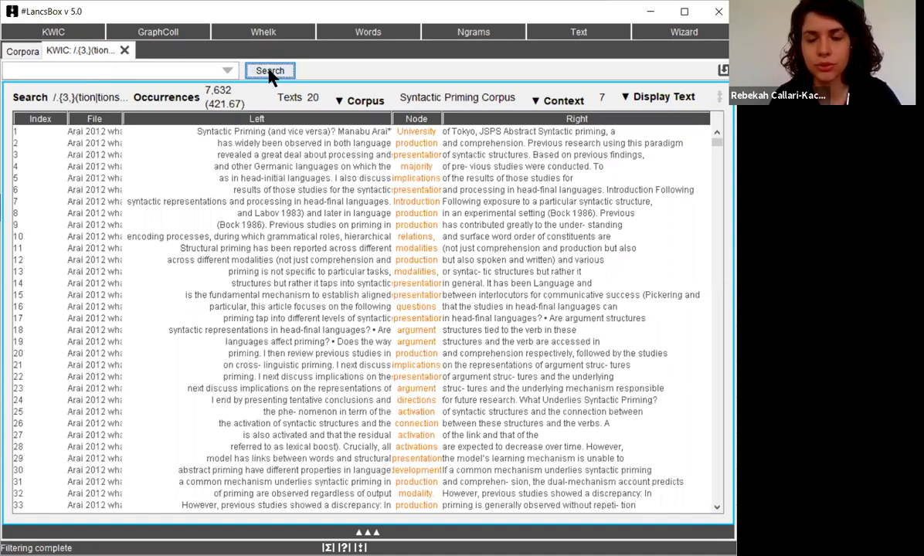
Sort the nominalizations concordance in ascending order by node and close its results
{"action": "left_click", "coordinate": [416, 120]}
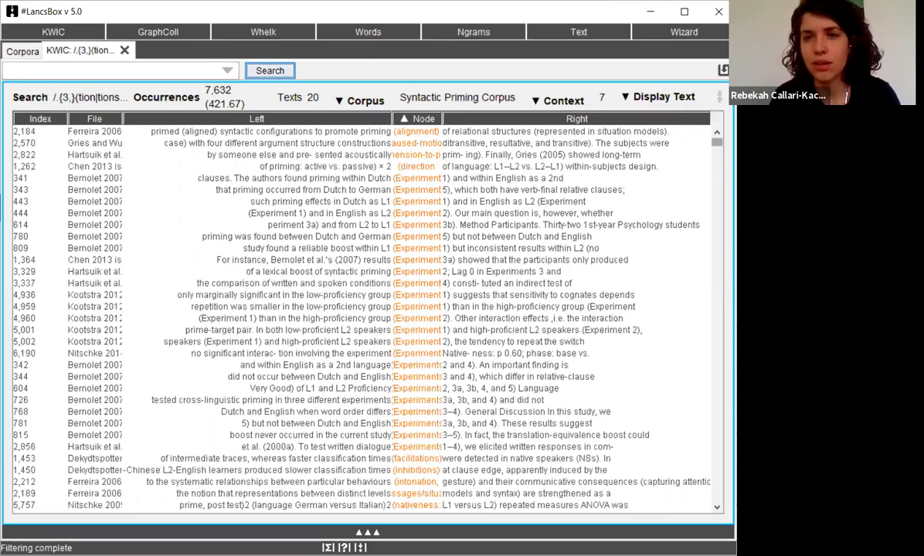
{"action": "mouse_move", "coordinate": [718, 142]}
{"action": "left_mouse_down"}
{"action": "mouse_move", "coordinate": [717, 191]}
{"action": "mouse_move", "coordinate": [717, 142]}
{"action": "left_mouse_up"}
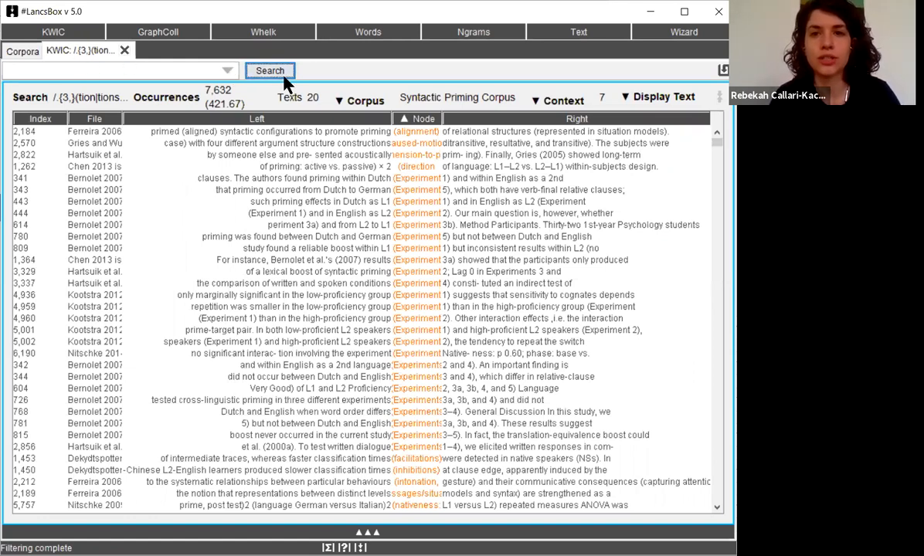
{"action": "left_click", "coordinate": [124, 50]}
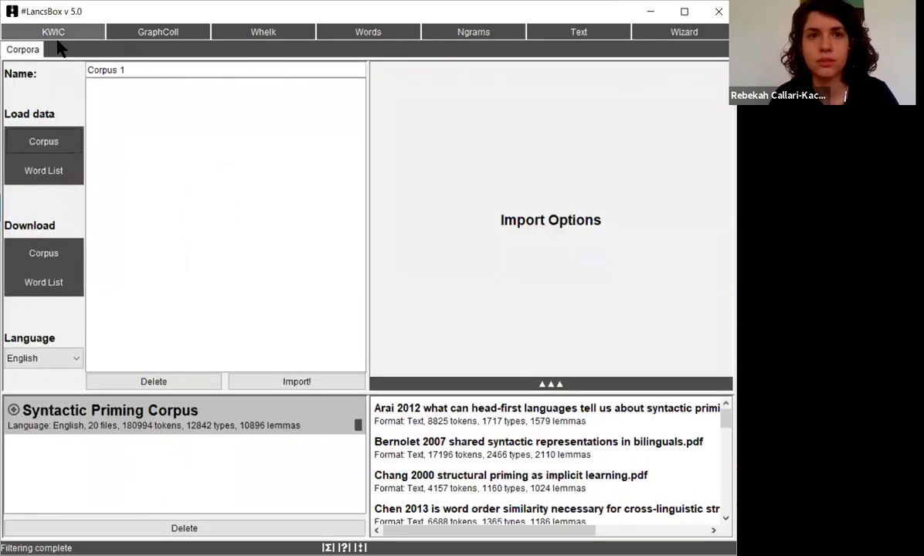
Run a new KWIC search for research* and sort the concordance lines in ascending order by node
{"action": "left_click", "coordinate": [31, 31]}
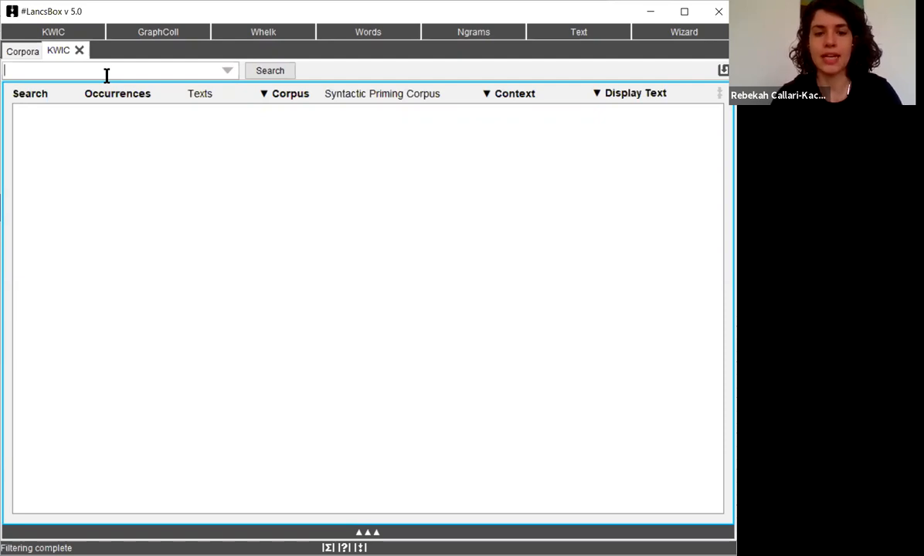
{"action": "type", "text": "research"}
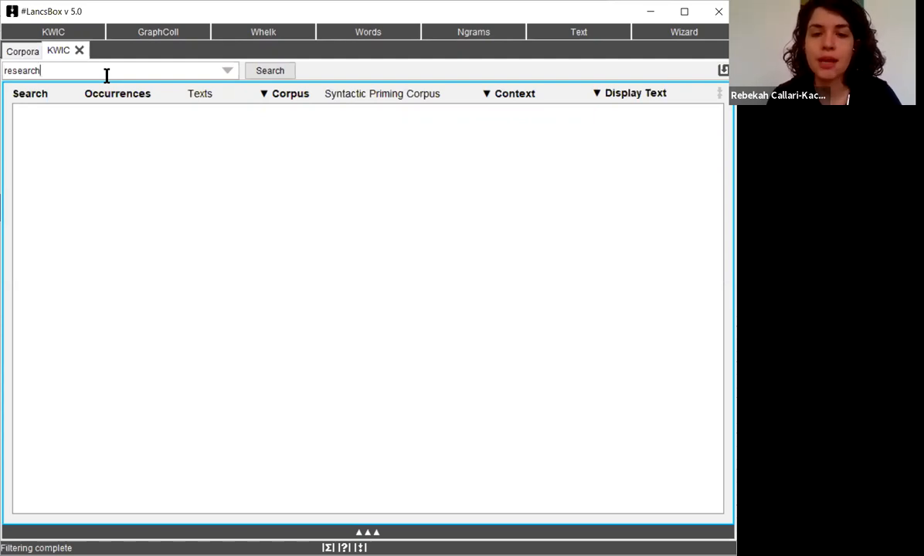
{"action": "type", "text": "*"}
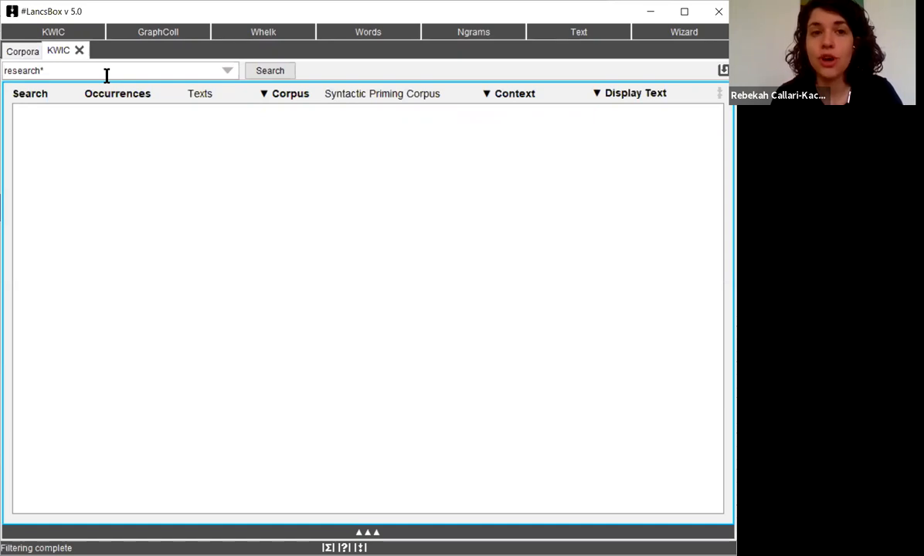
{"action": "left_click", "coordinate": [269, 71]}
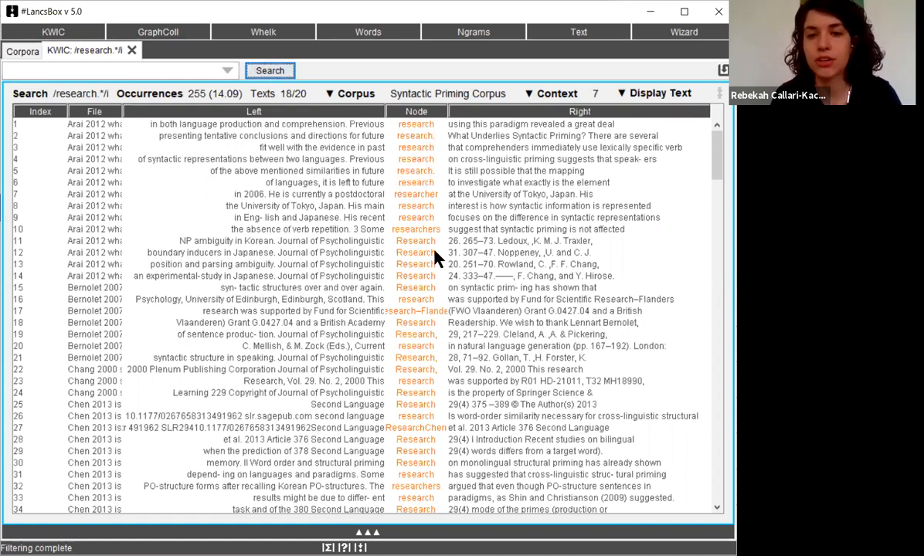
{"action": "left_click", "coordinate": [416, 113]}
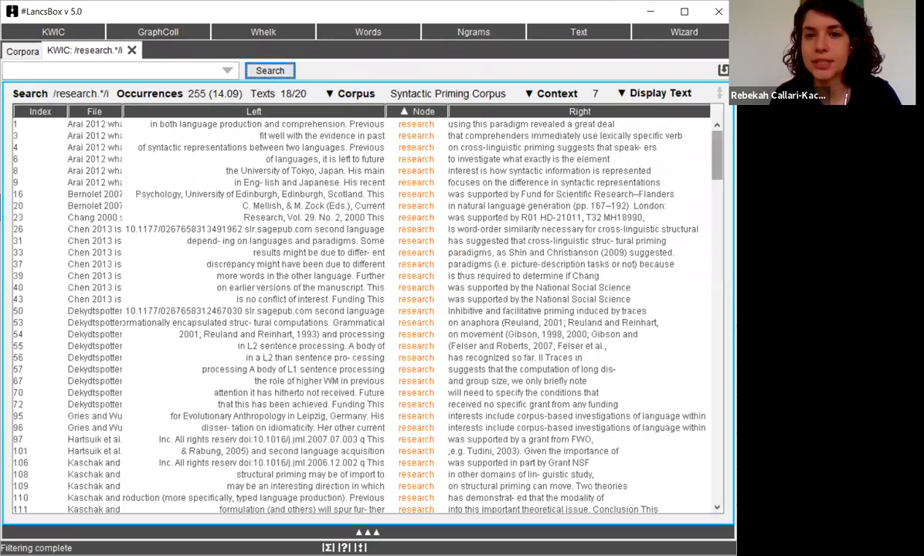
Examine the sorted research* concordance for the different word forms the wildcard matches, from the first lines to the last and back
{"action": "scroll", "coordinate": [364, 313], "scroll_direction": "down", "scroll_amount": 7}
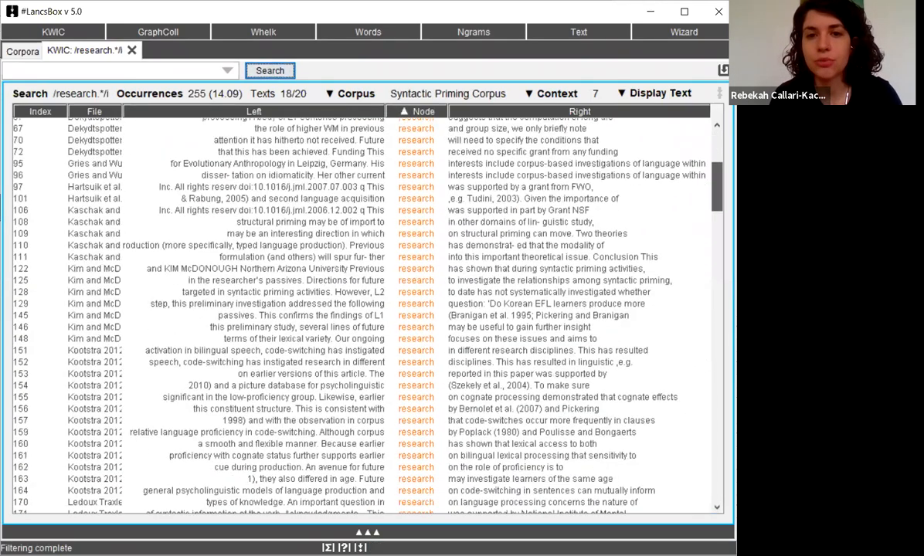
{"action": "scroll", "coordinate": [364, 313], "scroll_direction": "down", "scroll_amount": 20}
{"action": "scroll", "coordinate": [364, 313], "scroll_direction": "down", "scroll_amount": 15}
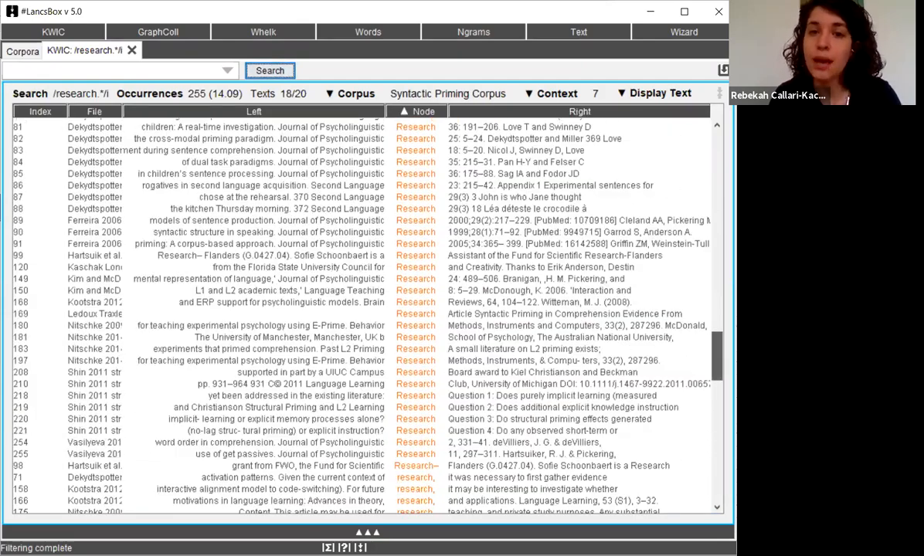
{"action": "scroll", "coordinate": [363, 313], "scroll_direction": "down", "scroll_amount": 12}
{"action": "scroll", "coordinate": [363, 313], "scroll_direction": "up", "scroll_amount": 4}
{"action": "scroll", "coordinate": [363, 313], "scroll_direction": "down", "scroll_amount": 3}
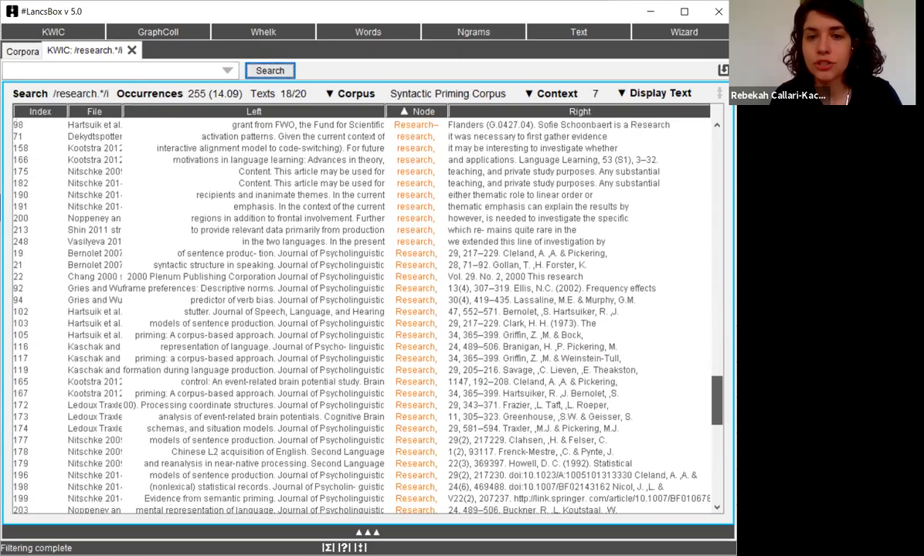
{"action": "scroll", "coordinate": [363, 313], "scroll_direction": "down", "scroll_amount": 12}
{"action": "scroll", "coordinate": [364, 313], "scroll_direction": "down", "scroll_amount": 3}
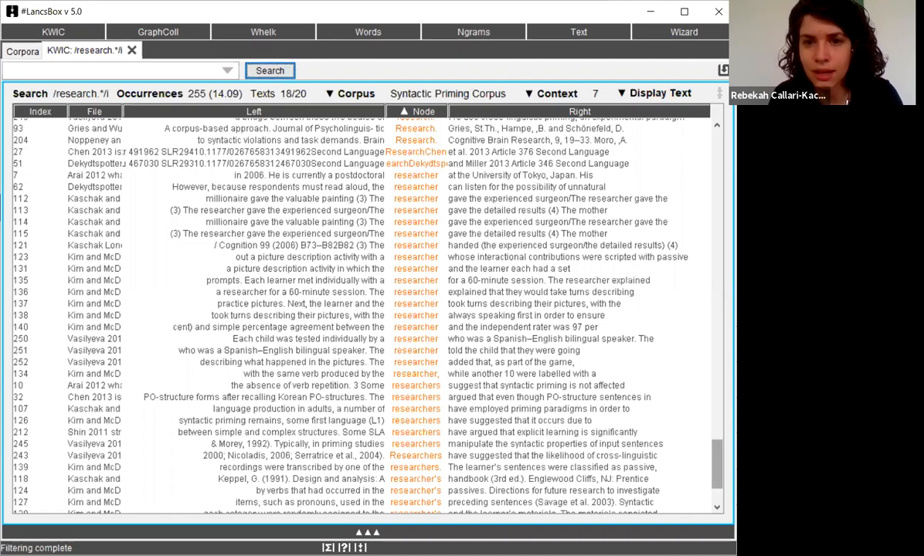
{"action": "scroll", "coordinate": [671, 433], "scroll_direction": "down", "scroll_amount": 2}
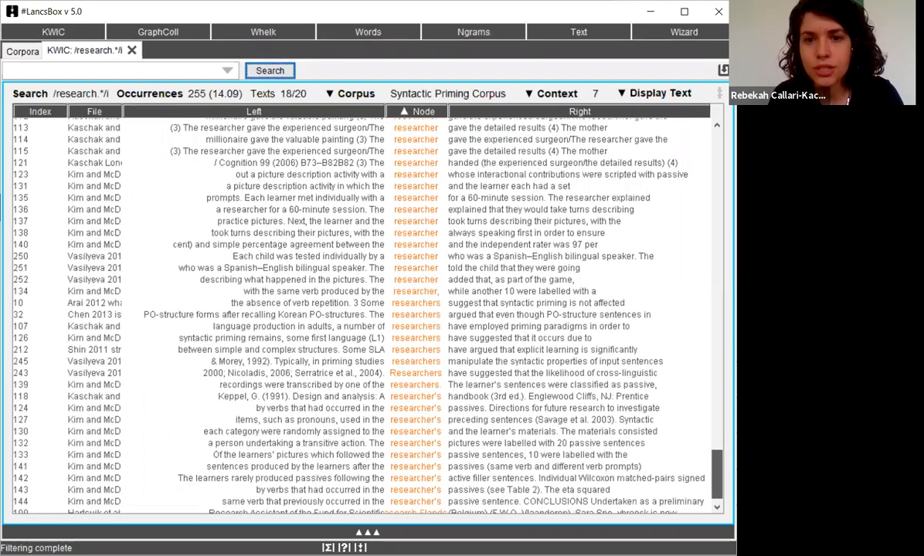
{"action": "scroll", "coordinate": [363, 310], "scroll_direction": "down", "scroll_amount": 1}
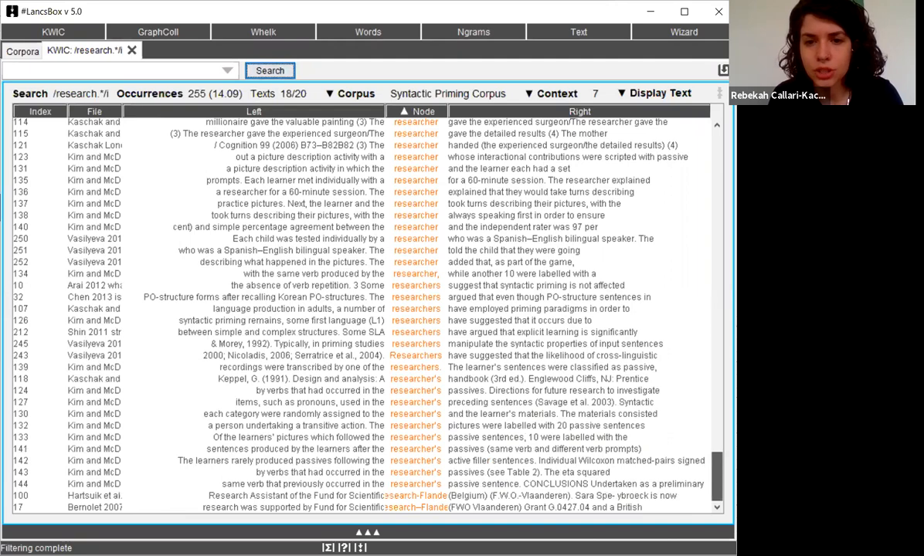
{"action": "scroll", "coordinate": [363, 309], "scroll_direction": "up", "scroll_amount": 4}
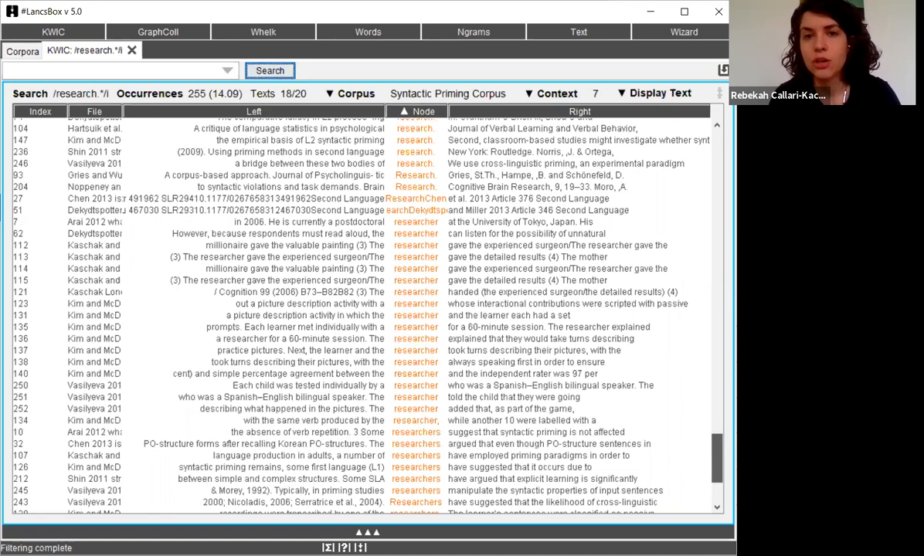
{"action": "scroll", "coordinate": [363, 309], "scroll_direction": "up", "scroll_amount": 5}
{"action": "left_click_drag", "start_coordinate": [717, 425], "coordinate": [672, 215]}
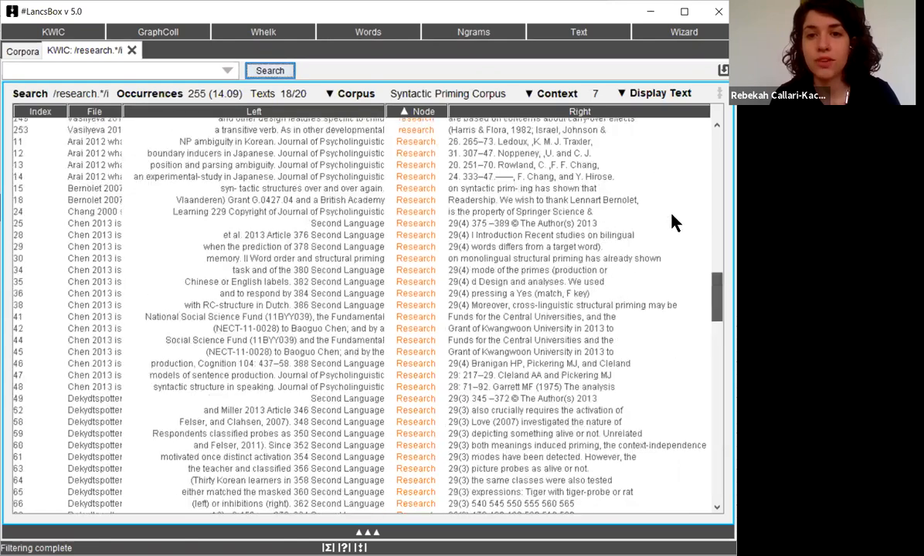
{"action": "scroll", "coordinate": [671, 222], "scroll_direction": "up", "scroll_amount": 20}
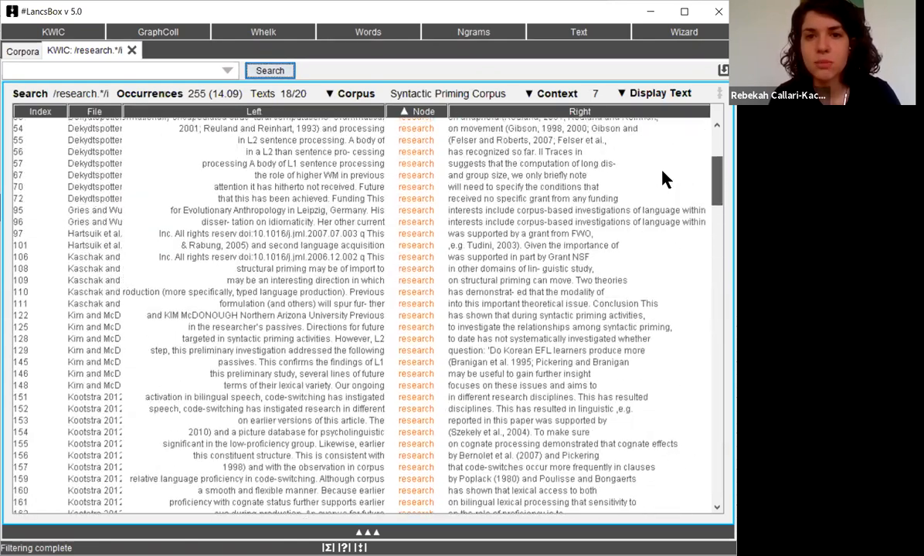
{"action": "scroll", "coordinate": [662, 179], "scroll_direction": "up", "scroll_amount": 1}
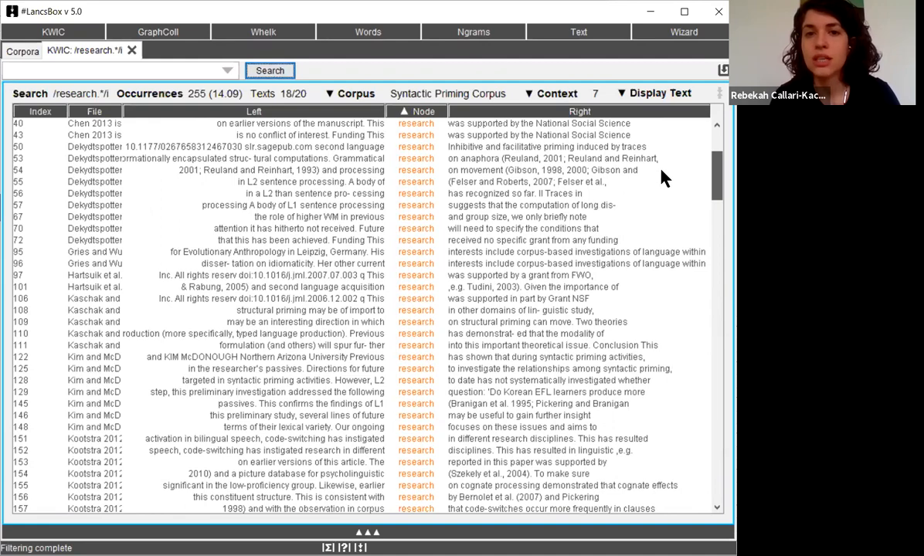
{"action": "scroll", "coordinate": [657, 133], "scroll_direction": "up", "scroll_amount": 5}
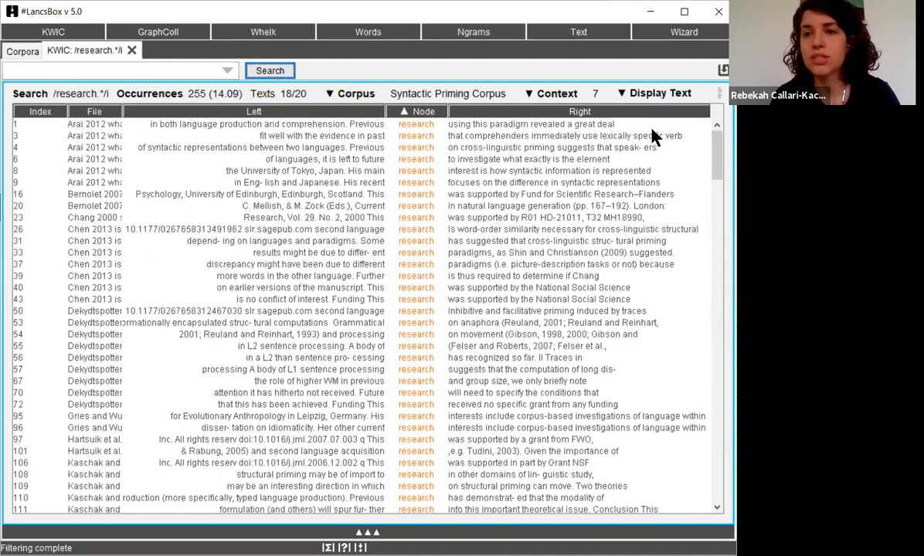
Search for "research *" with a space before the wildcard and sort the concordance lines in ascending order by node
{"action": "left_click", "coordinate": [127, 71]}
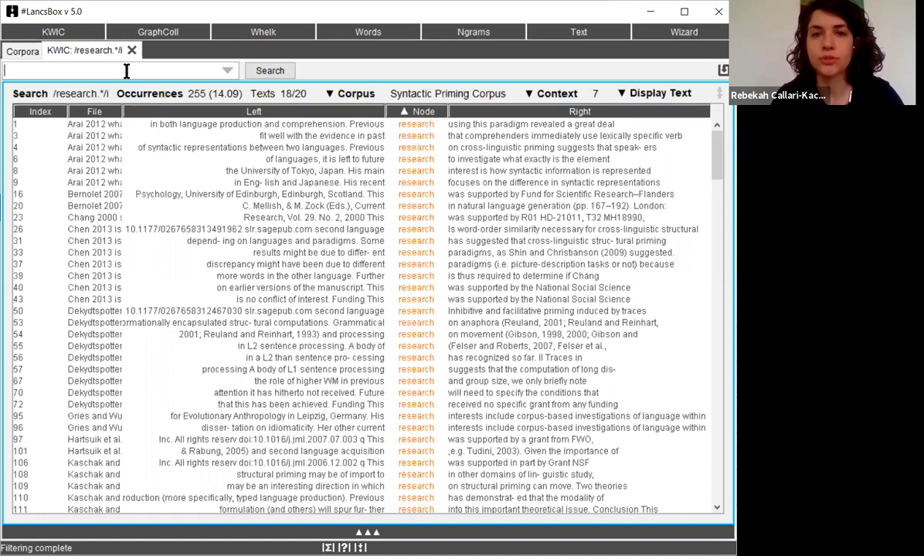
{"action": "type", "text": "resear"}
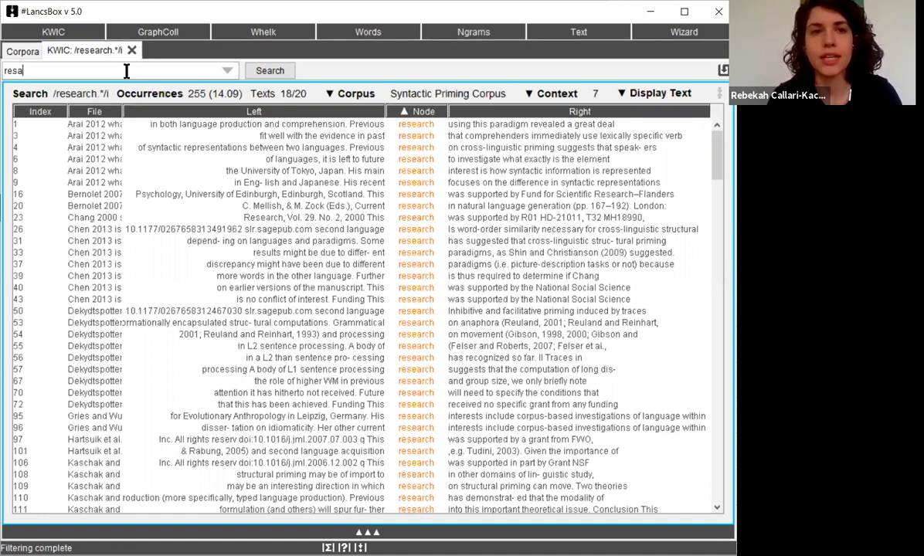
{"action": "type", "text": "ch"}
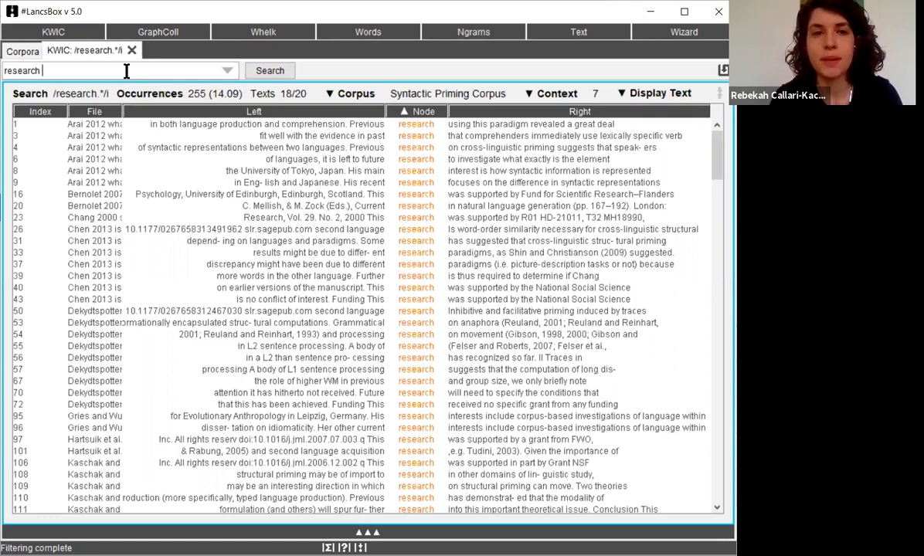
{"action": "type", "text": " *"}
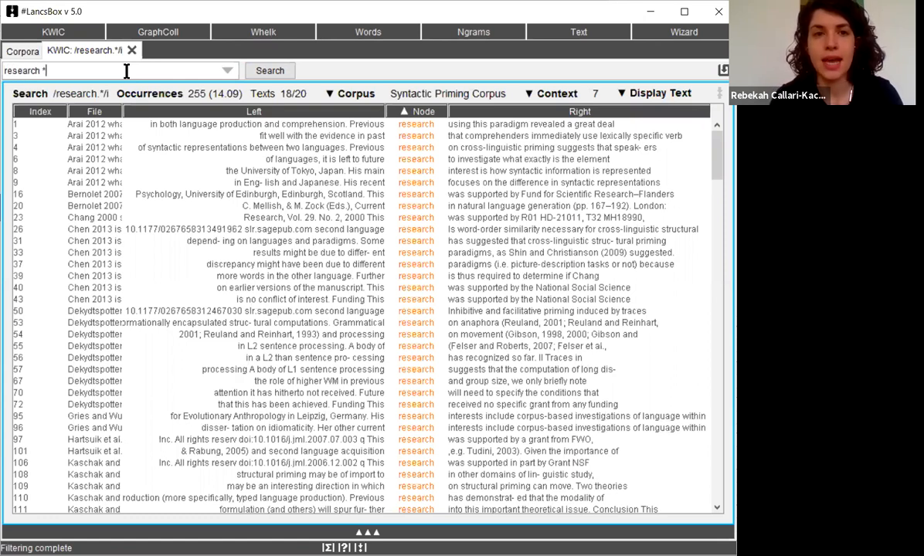
{"action": "left_click", "coordinate": [272, 75]}
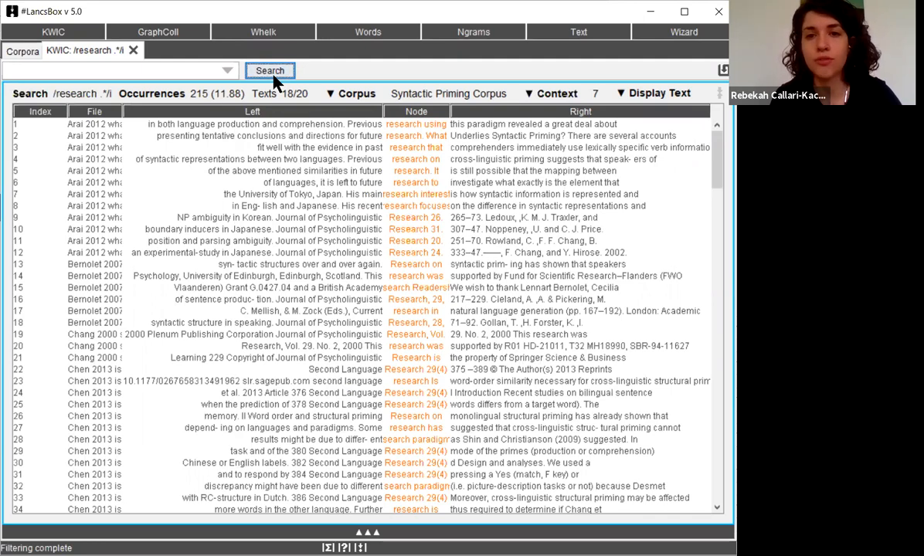
{"action": "left_click", "coordinate": [427, 112]}
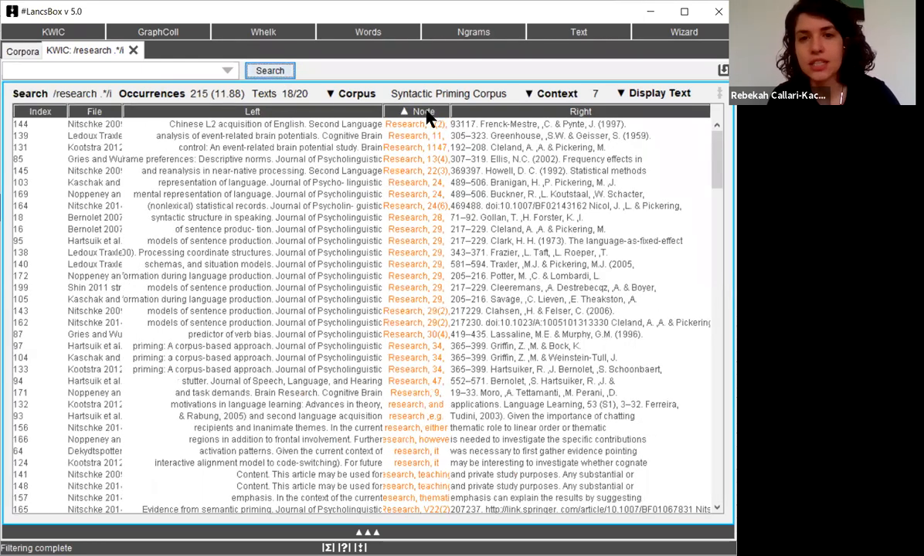
Examine the sorted "research *" concordance down to its last lines for what follows research in the node
{"action": "scroll", "coordinate": [670, 166], "scroll_direction": "down", "scroll_amount": 2}
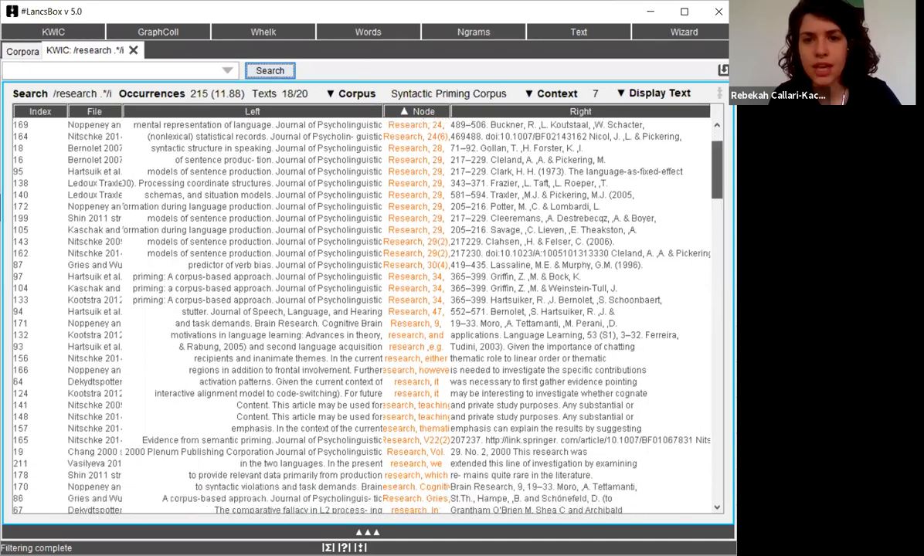
{"action": "scroll", "coordinate": [364, 313], "scroll_direction": "down", "scroll_amount": 3}
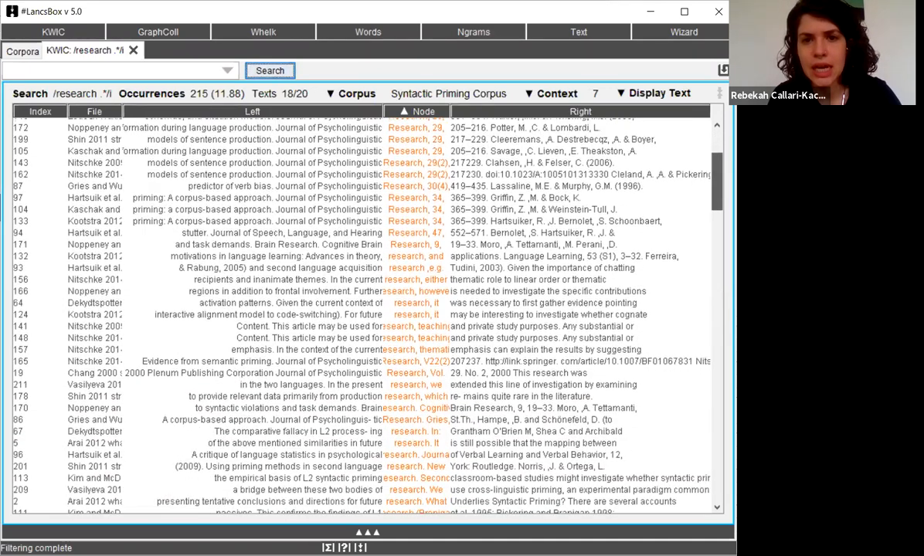
{"action": "scroll", "coordinate": [363, 313], "scroll_direction": "down", "scroll_amount": 5}
{"action": "scroll", "coordinate": [712, 223], "scroll_direction": "down", "scroll_amount": 5}
{"action": "scroll", "coordinate": [713, 223], "scroll_direction": "down", "scroll_amount": 10}
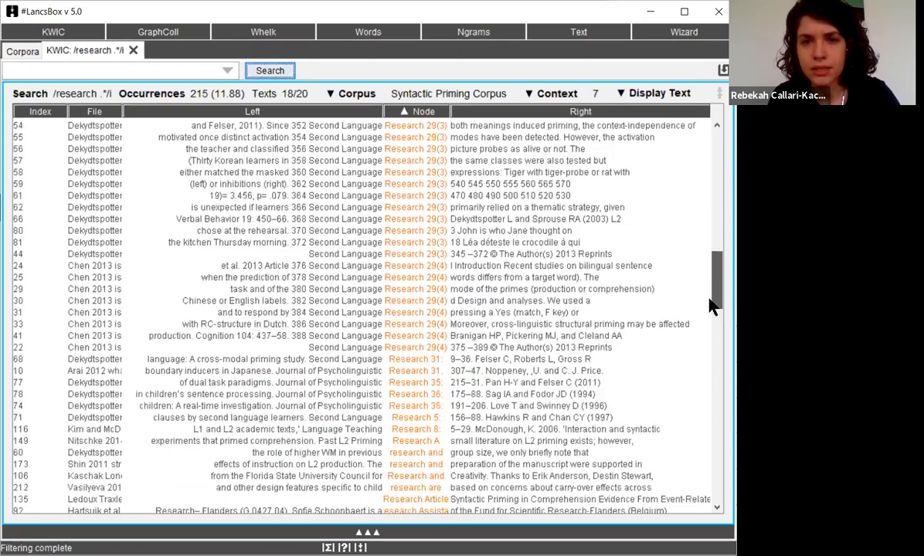
{"action": "scroll", "coordinate": [710, 301], "scroll_direction": "down", "scroll_amount": 15}
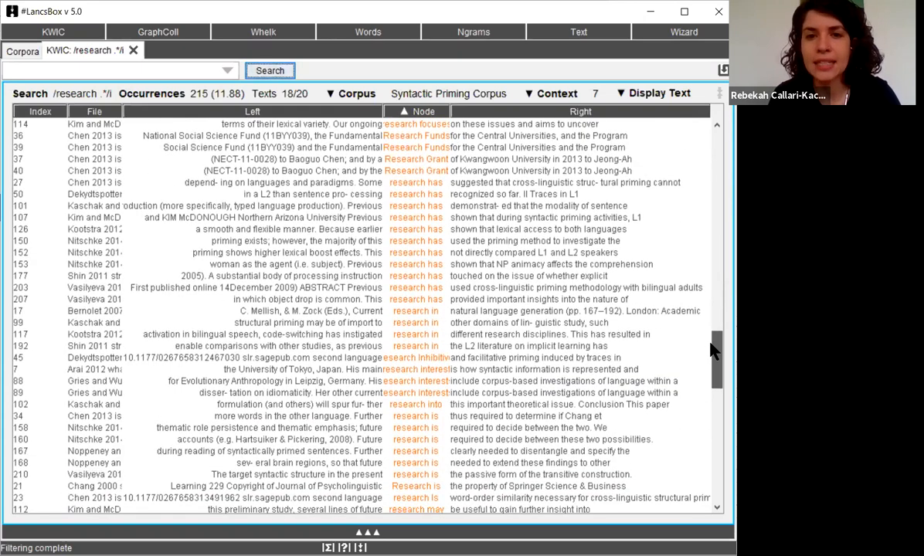
{"action": "scroll", "coordinate": [712, 350], "scroll_direction": "down", "scroll_amount": 5}
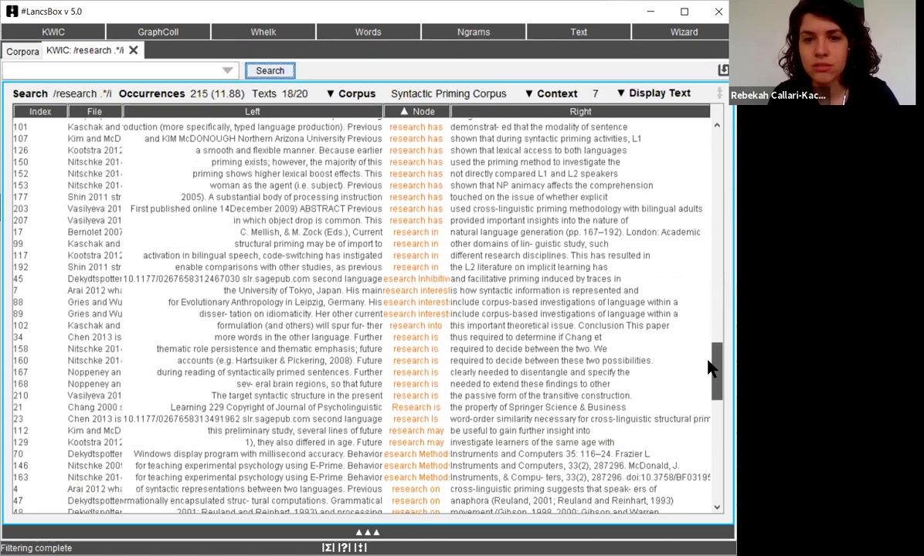
{"action": "scroll", "coordinate": [709, 377], "scroll_direction": "down", "scroll_amount": 6}
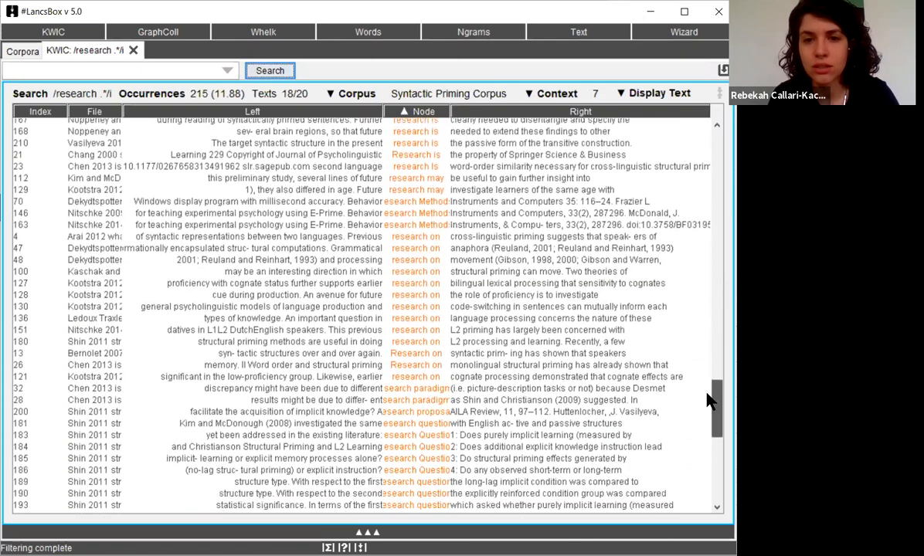
{"action": "scroll", "coordinate": [709, 417], "scroll_direction": "down", "scroll_amount": 3}
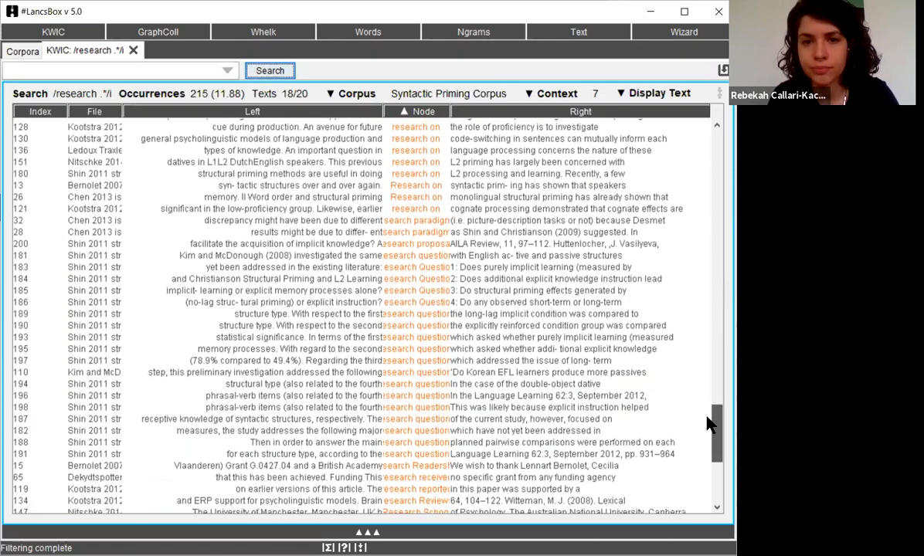
{"action": "scroll", "coordinate": [710, 464], "scroll_direction": "down", "scroll_amount": 7}
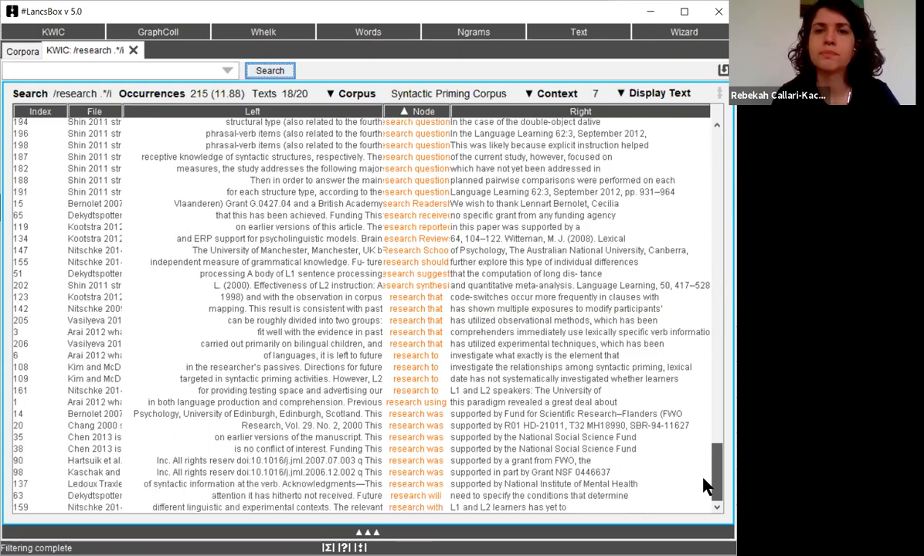
Review the "research *" nodes again from the earlier lines to the end and back, comparing the recurring two-word combinations
{"action": "left_click_drag", "start_coordinate": [705, 486], "coordinate": [679, 255]}
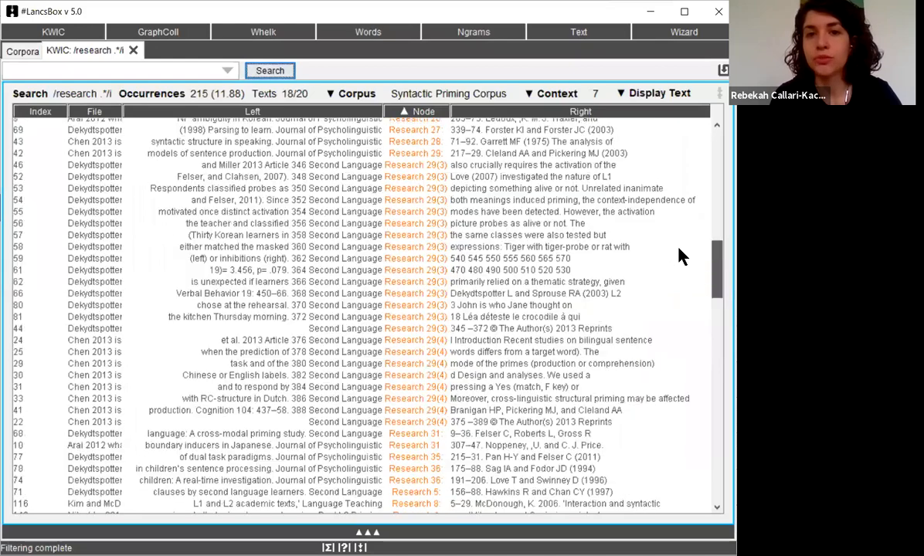
{"action": "scroll", "coordinate": [679, 256], "scroll_direction": "up", "scroll_amount": 1}
{"action": "scroll", "coordinate": [680, 255], "scroll_direction": "up", "scroll_amount": 15}
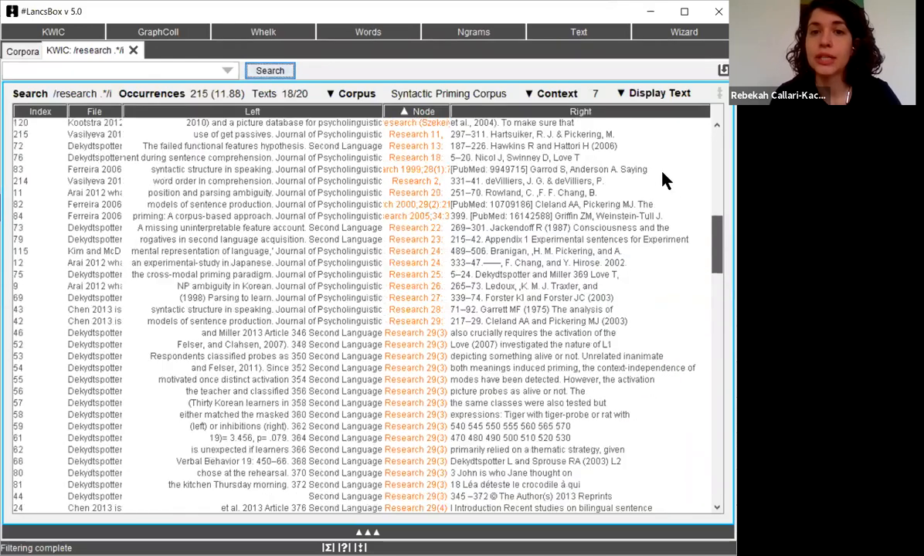
{"action": "scroll", "coordinate": [649, 132], "scroll_direction": "down", "scroll_amount": 20}
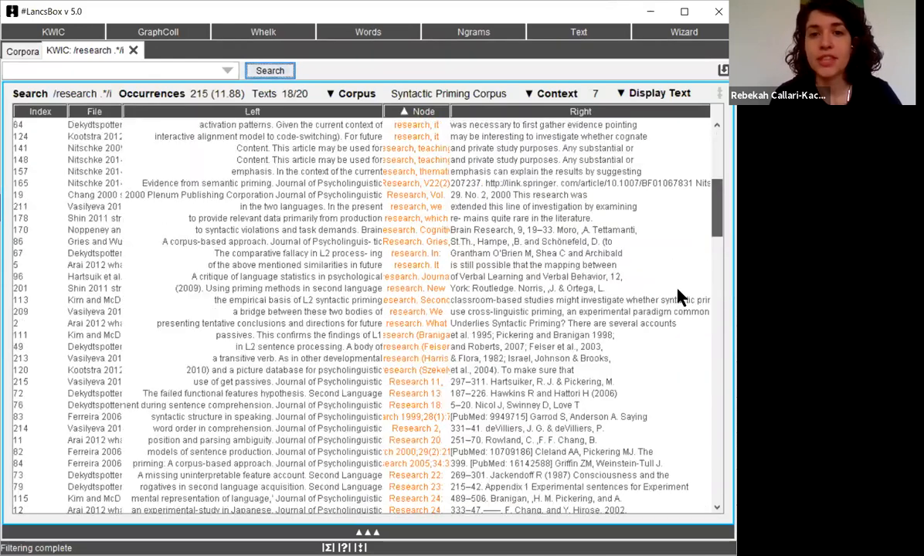
{"action": "scroll", "coordinate": [687, 337], "scroll_direction": "down", "scroll_amount": 1}
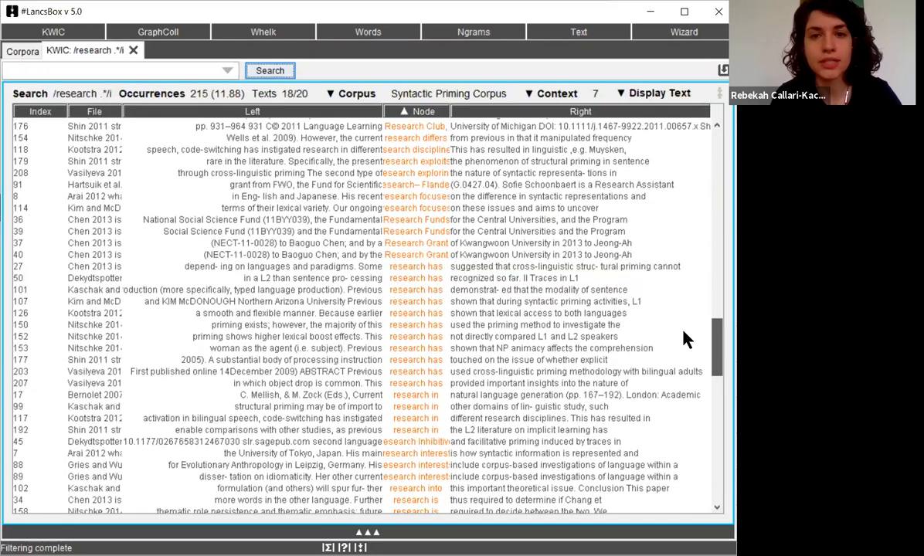
{"action": "scroll", "coordinate": [683, 335], "scroll_direction": "down", "scroll_amount": 1}
{"action": "scroll", "coordinate": [683, 346], "scroll_direction": "down", "scroll_amount": 8}
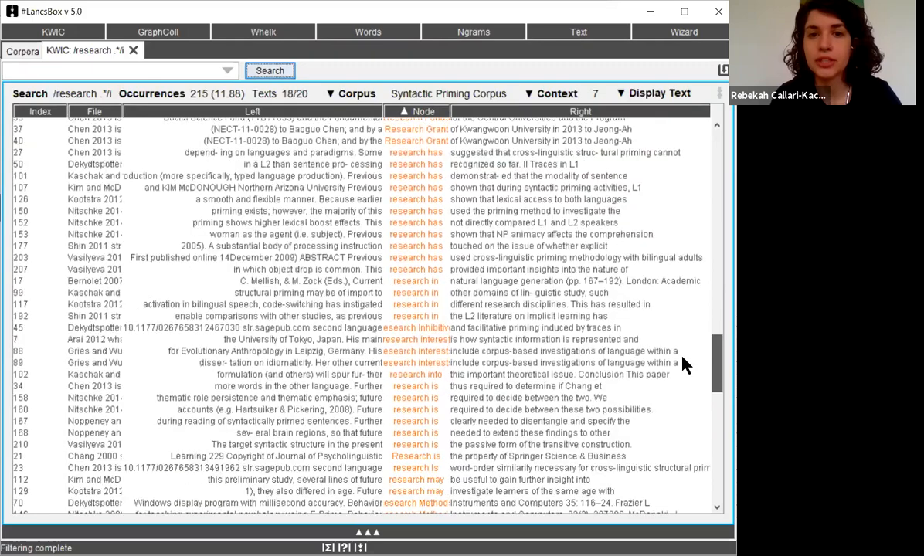
{"action": "scroll", "coordinate": [683, 401], "scroll_direction": "down", "scroll_amount": 6}
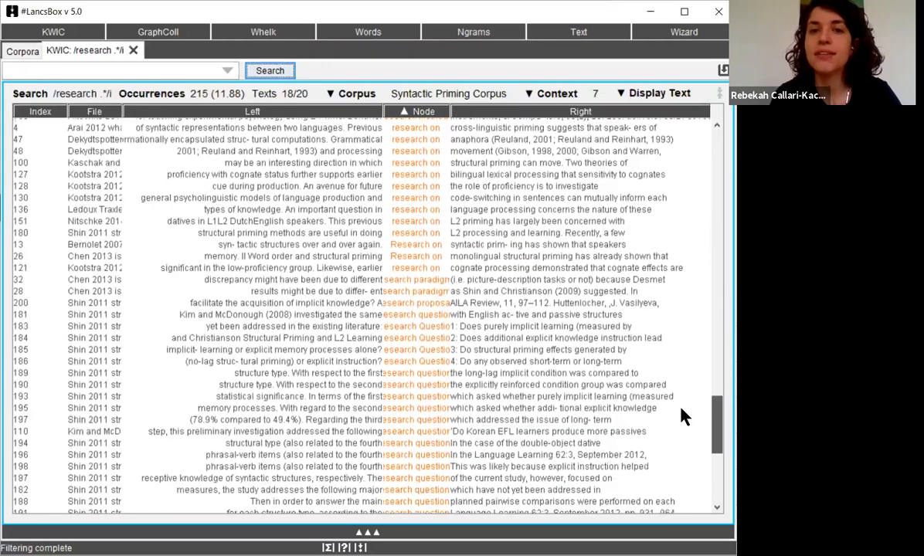
{"action": "scroll", "coordinate": [683, 461], "scroll_direction": "down", "scroll_amount": 9}
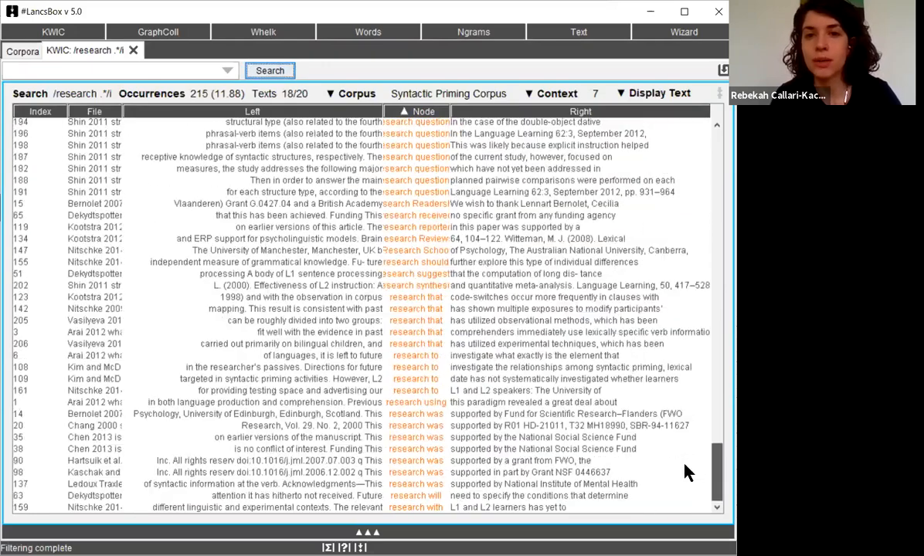
{"action": "scroll", "coordinate": [649, 184], "scroll_direction": "up", "scroll_amount": 20}
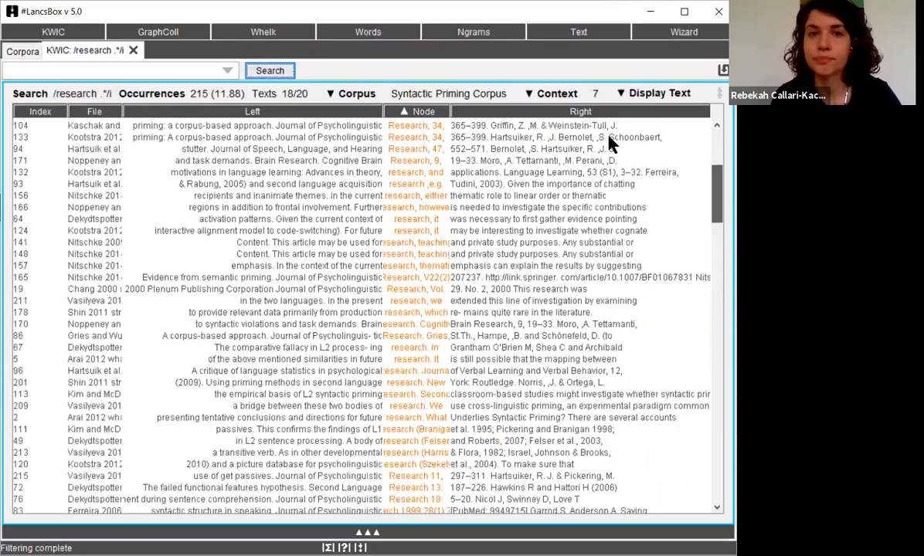